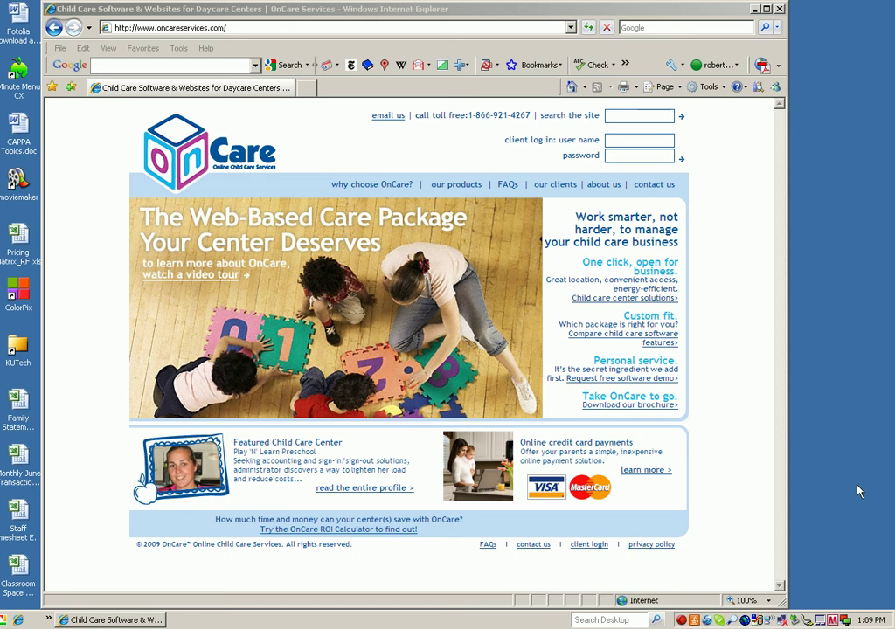
# Enter the client user name in the OnCare Services login to sign in
pyautogui.click(626, 144)
pyautogui.write('d')
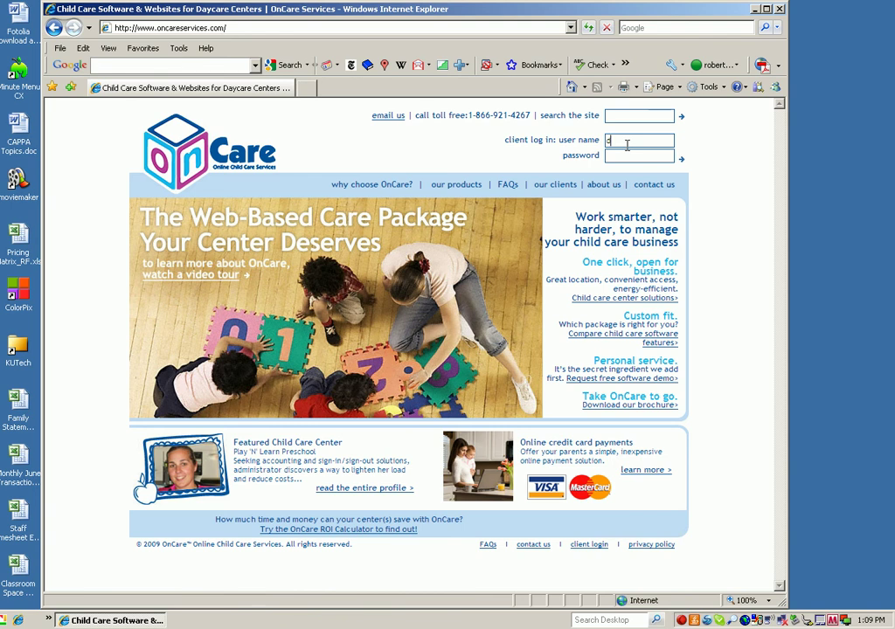
pyautogui.write('ire')
pyautogui.write('c')
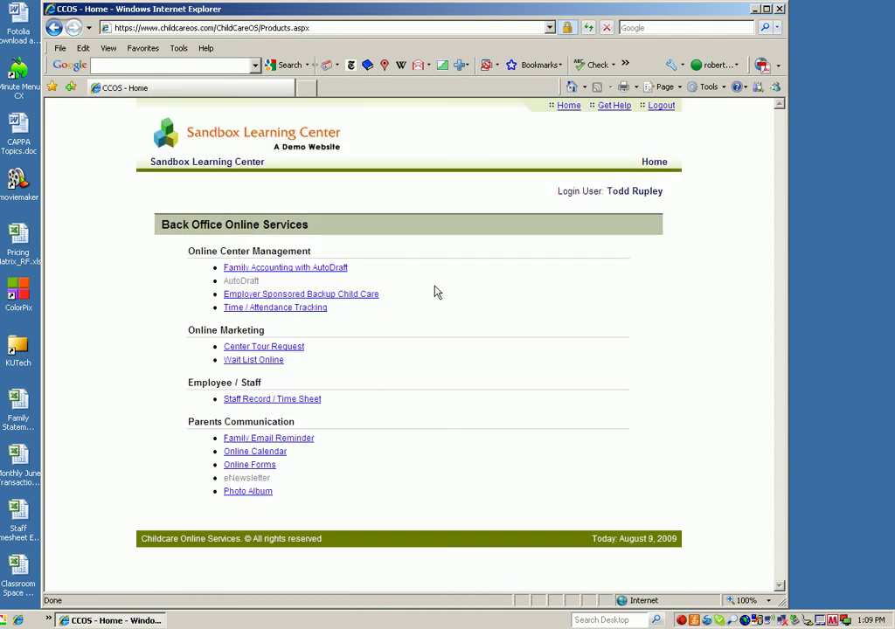
# Go through Family Accounting with AutoDraft and Family Records to the first family's Acct Ledger card
pyautogui.click(337, 271)
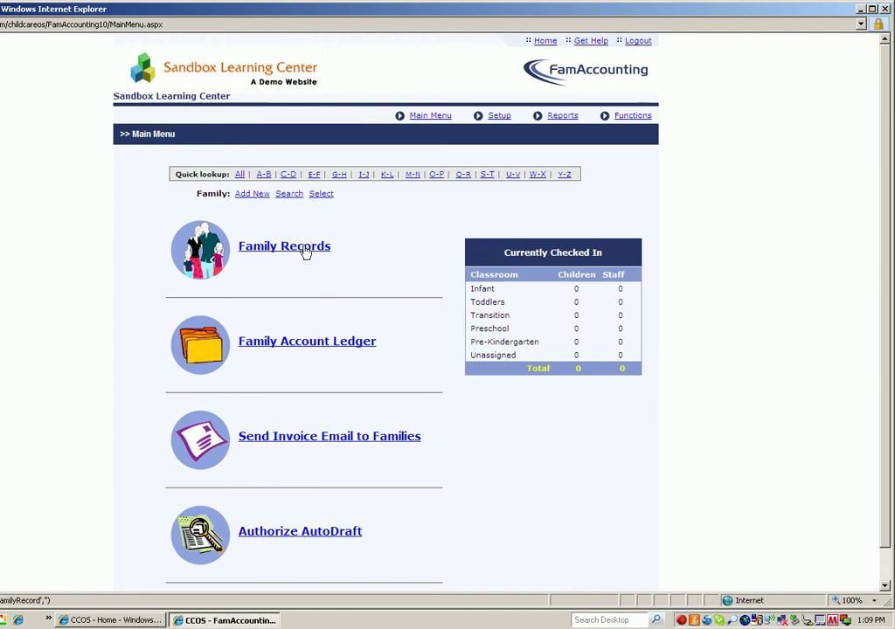
pyautogui.click(306, 249)
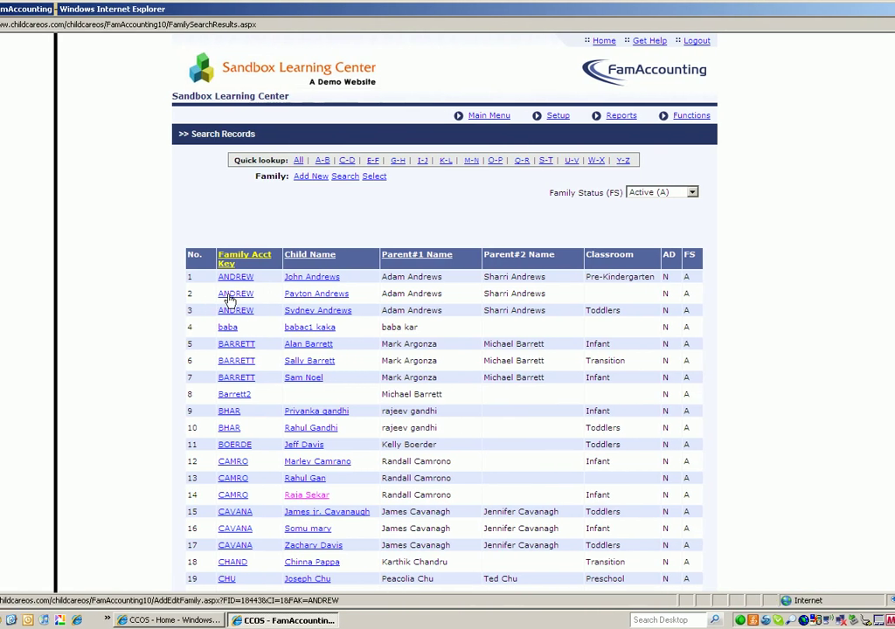
pyautogui.click(233, 300)
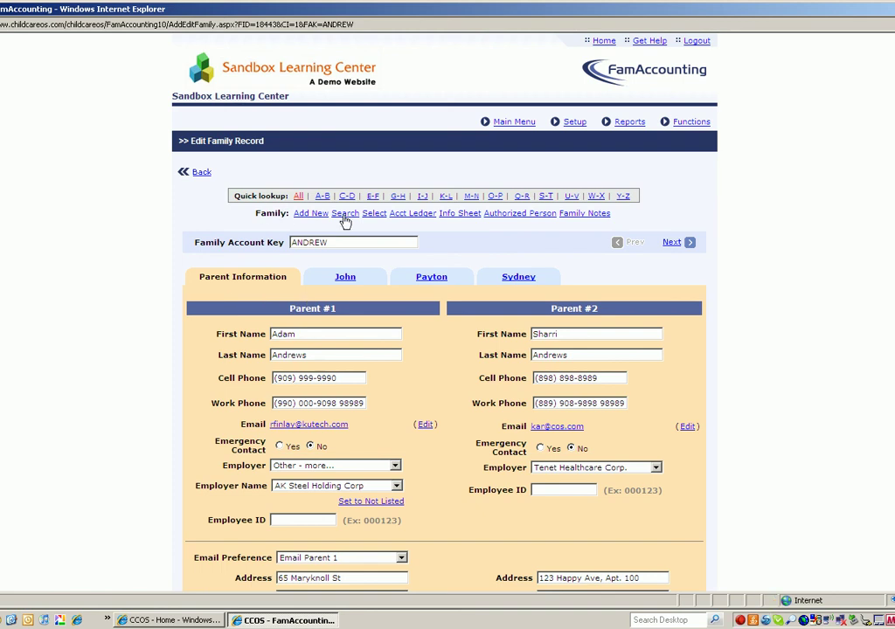
pyautogui.click(407, 216)
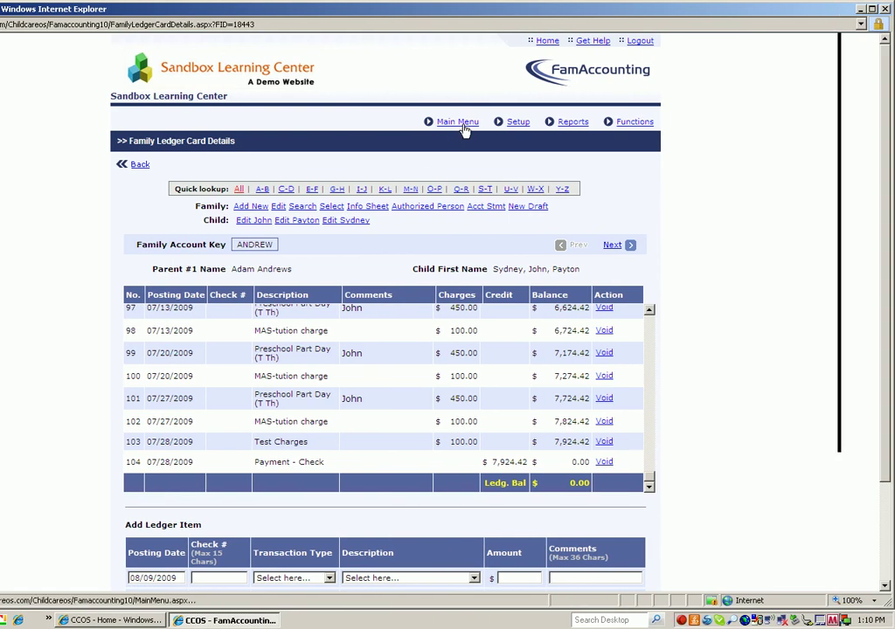
pyautogui.click(462, 123)
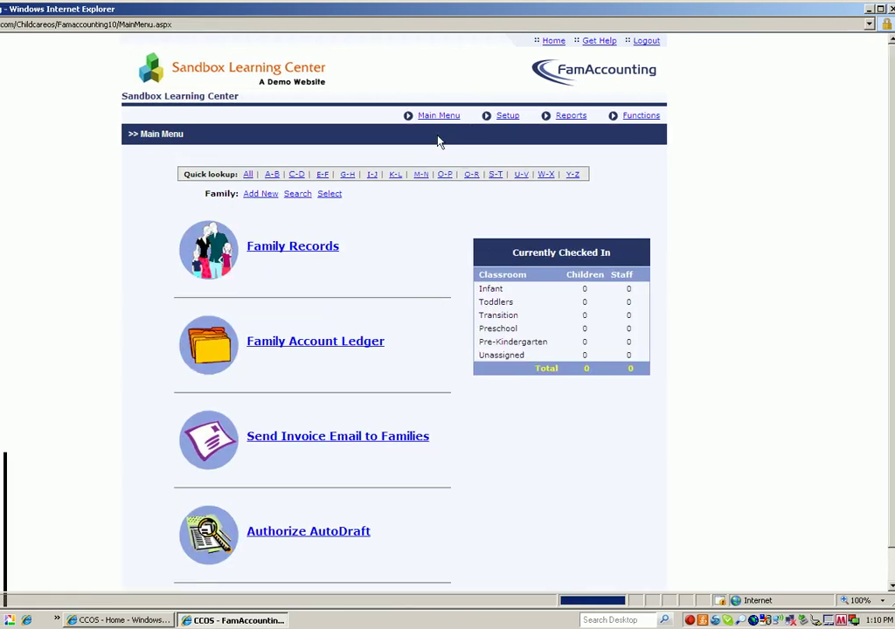
pyautogui.click(304, 347)
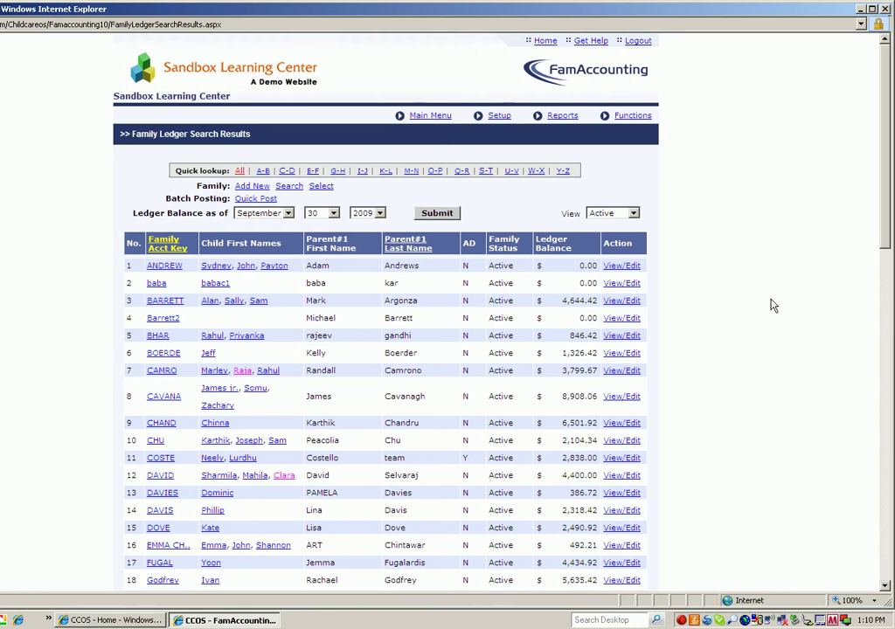
pyautogui.scroll(-2, 773, 305)
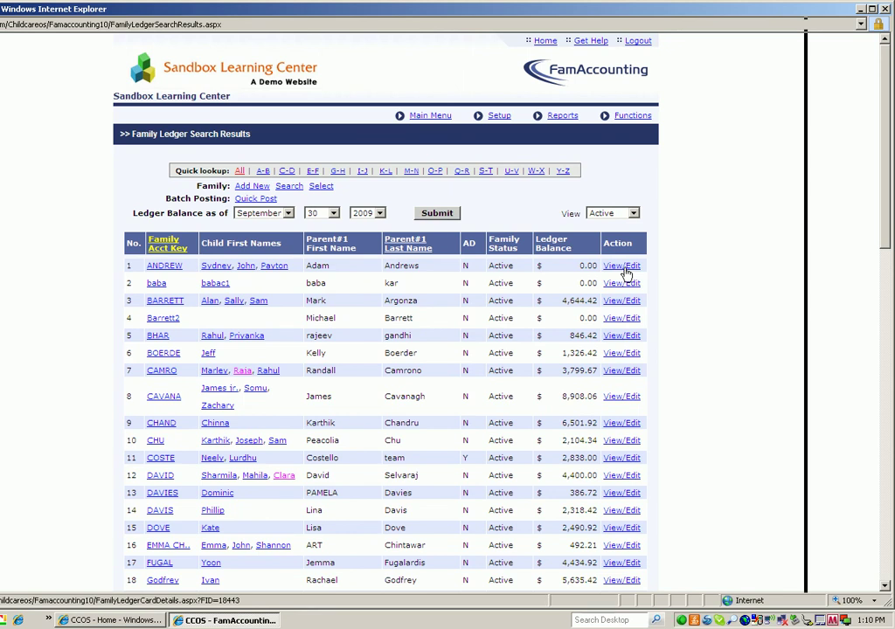
pyautogui.click(623, 267)
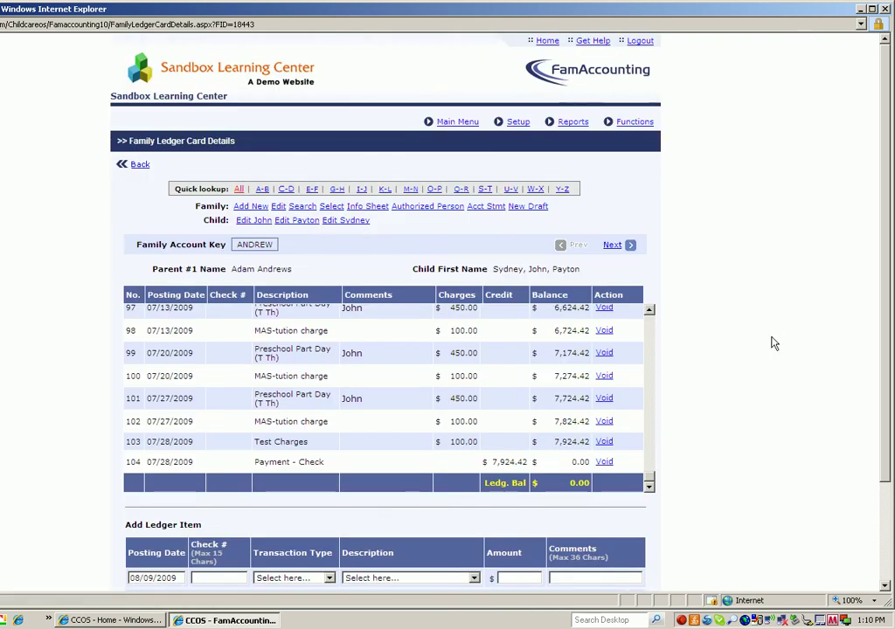
pyautogui.scroll(-3, 887, 341)
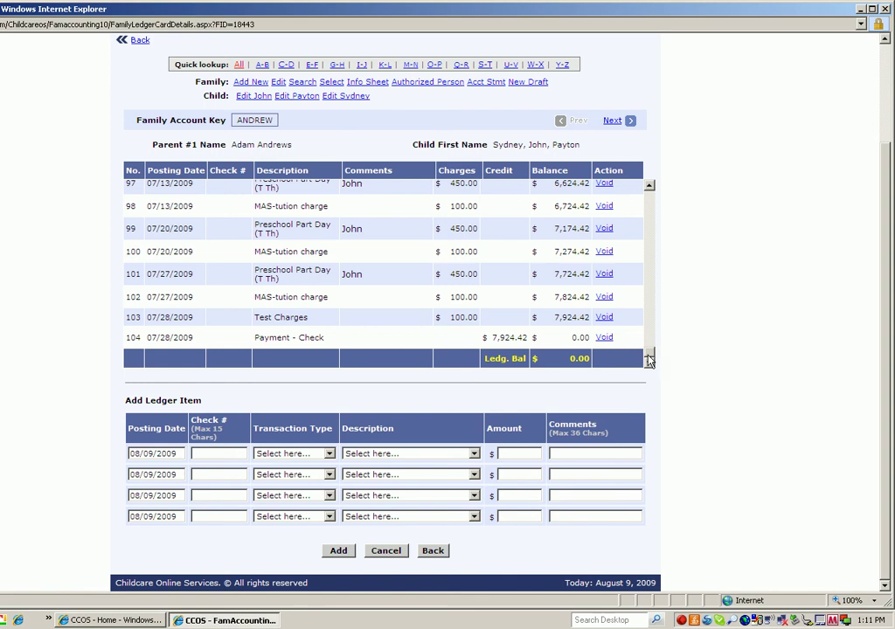
# Scroll the ledger and open the Transaction Type choices in the first Add Ledger Item row
pyautogui.scroll(2, 650, 356)
pyautogui.moveTo(651, 356)
pyautogui.mouseDown()
pyautogui.moveTo(650, 210)
pyautogui.moveTo(650, 362)
pyautogui.mouseUp()
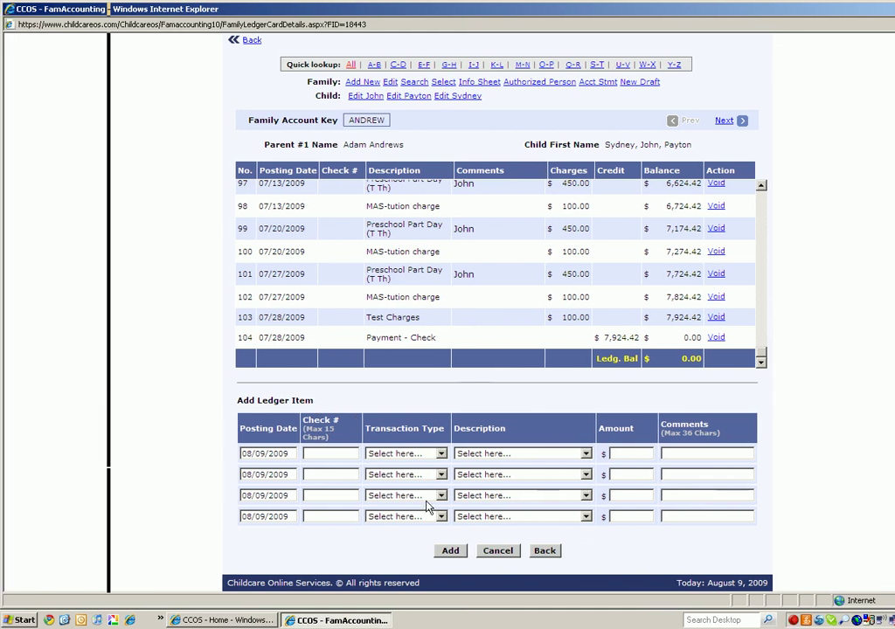
pyautogui.click(442, 455)
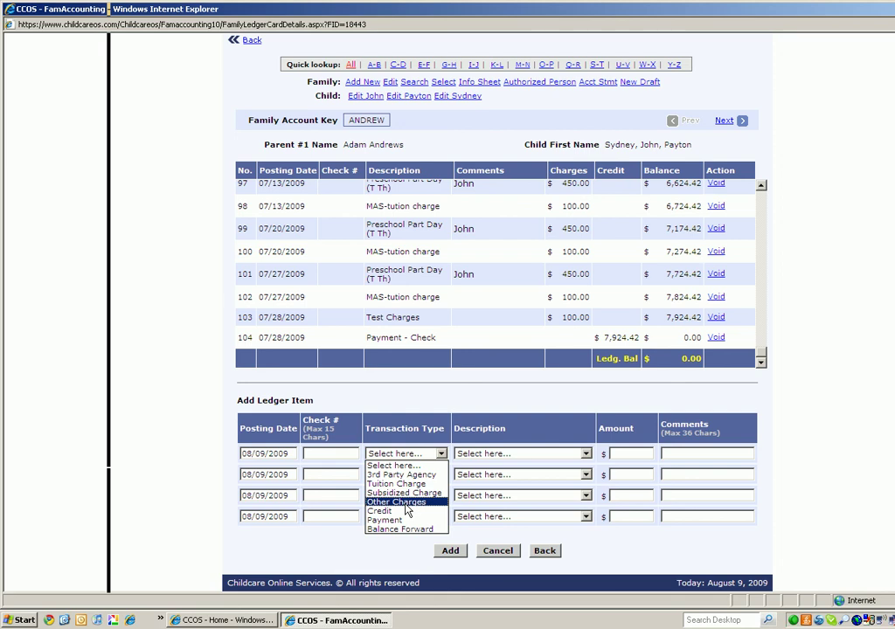
# Add an Other Charges / Late Pmt entry of 15.00 commented 'Late Payment for June Tuition'
pyautogui.click(406, 505)
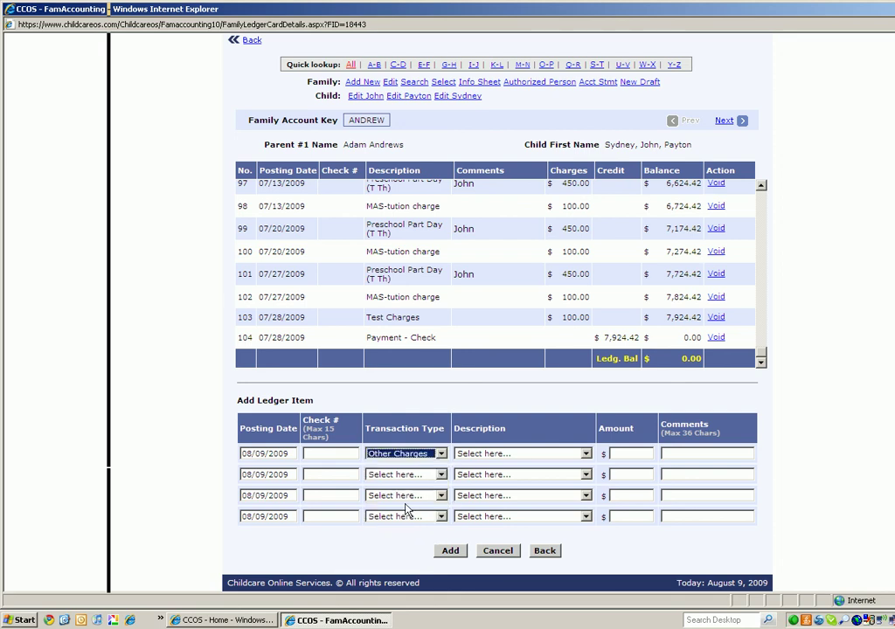
pyautogui.click(586, 454)
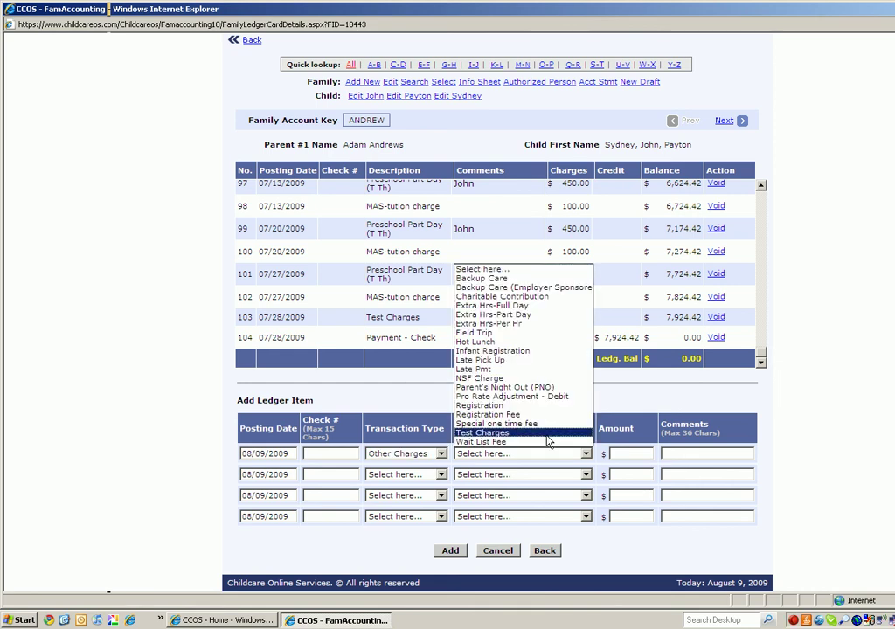
pyautogui.click(521, 374)
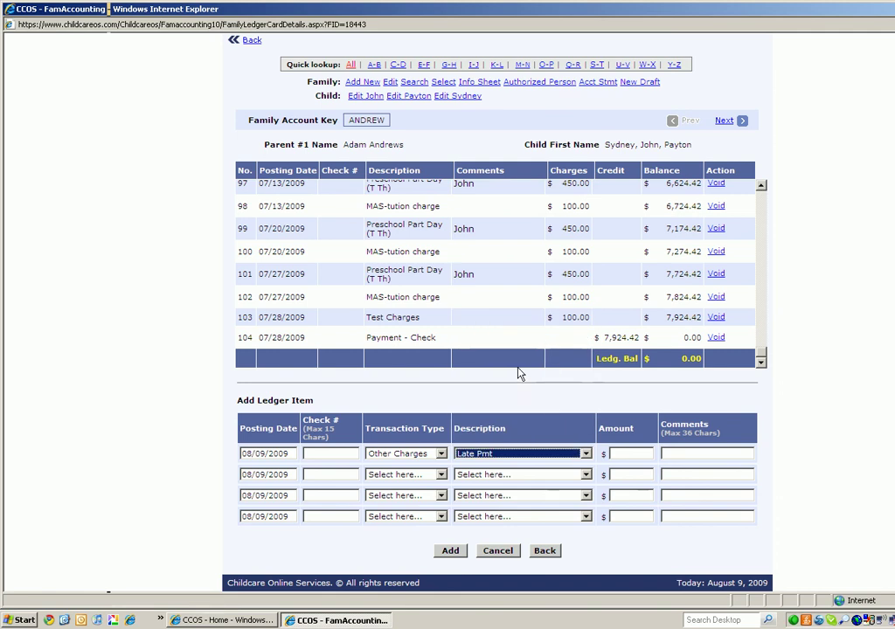
pyautogui.click(620, 454)
pyautogui.write('5.00')
pyautogui.press('Tab')
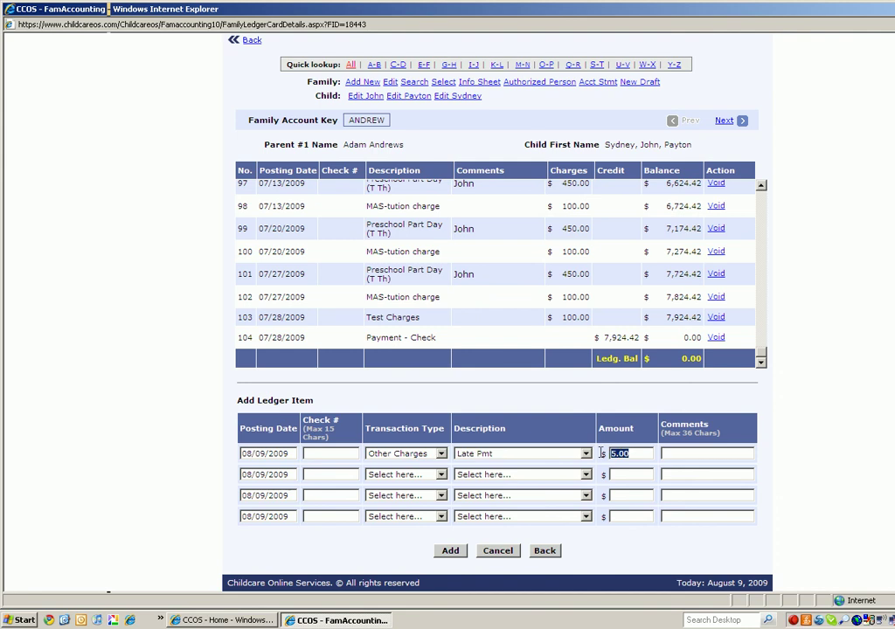
pyautogui.write('15.00')
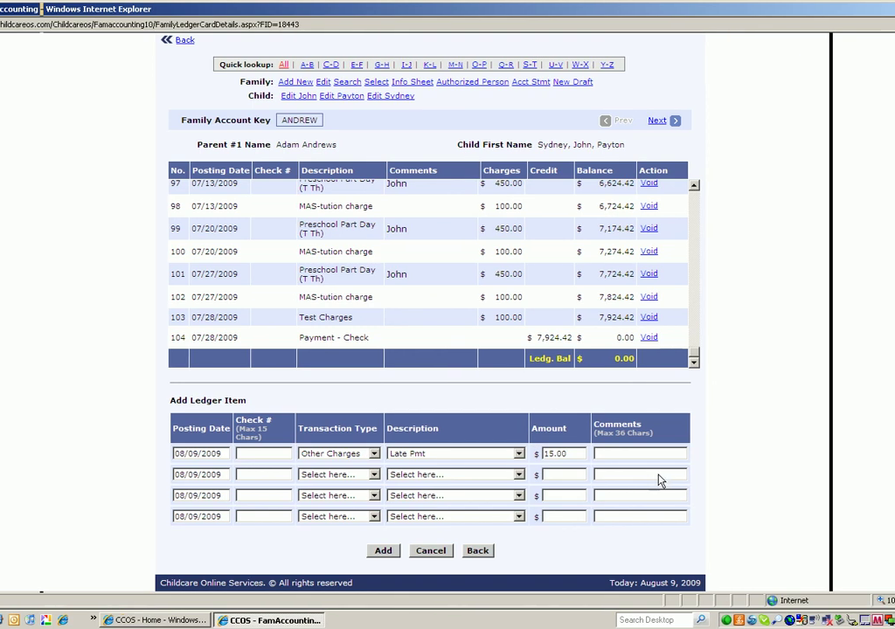
pyautogui.click(689, 454)
pyautogui.write('Late Payment for June Tuition')
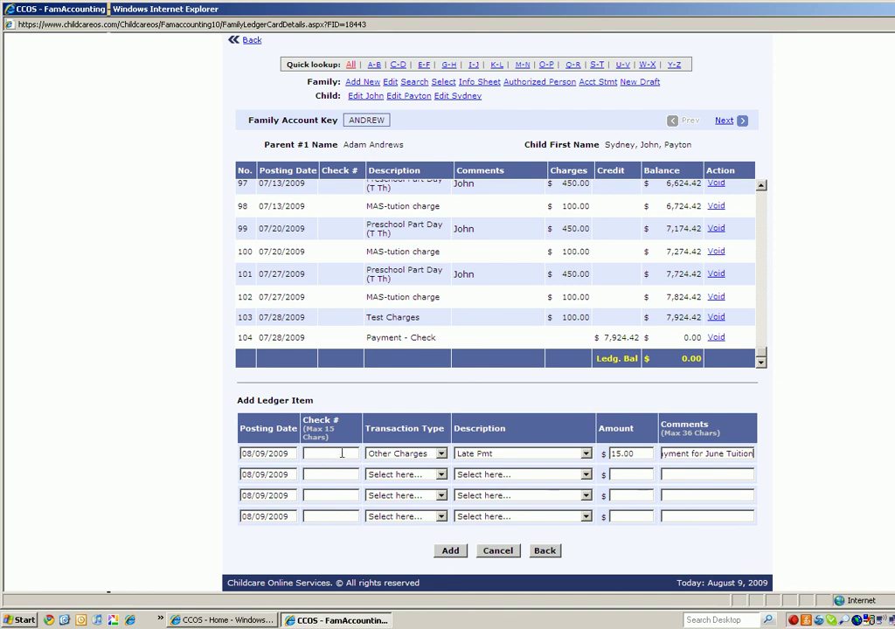
pyautogui.click(447, 553)
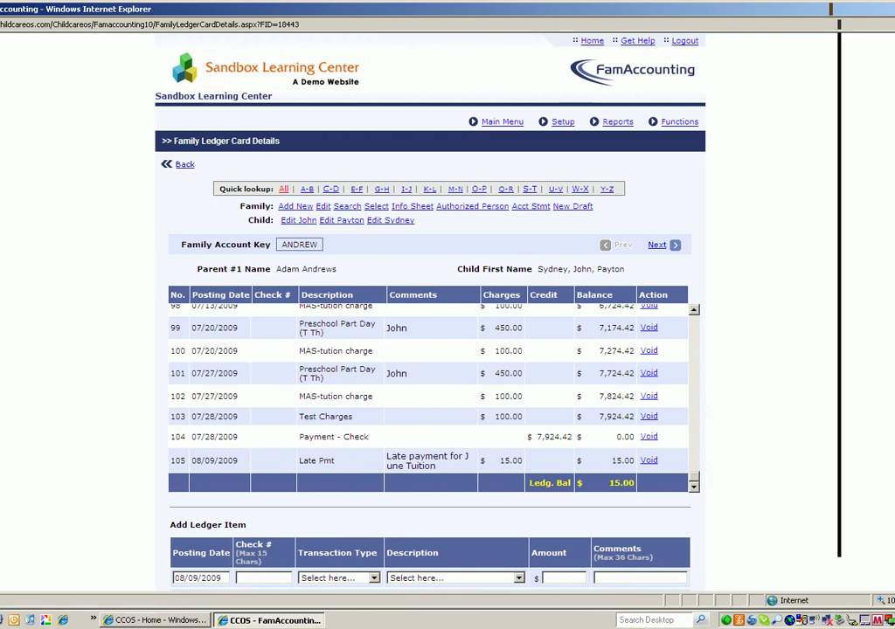
# Fill a new row as Payment / Payment - Check for 25.00, with a comment naming the child
pyautogui.moveTo(884, 422); pyautogui.dragTo(885, 479)
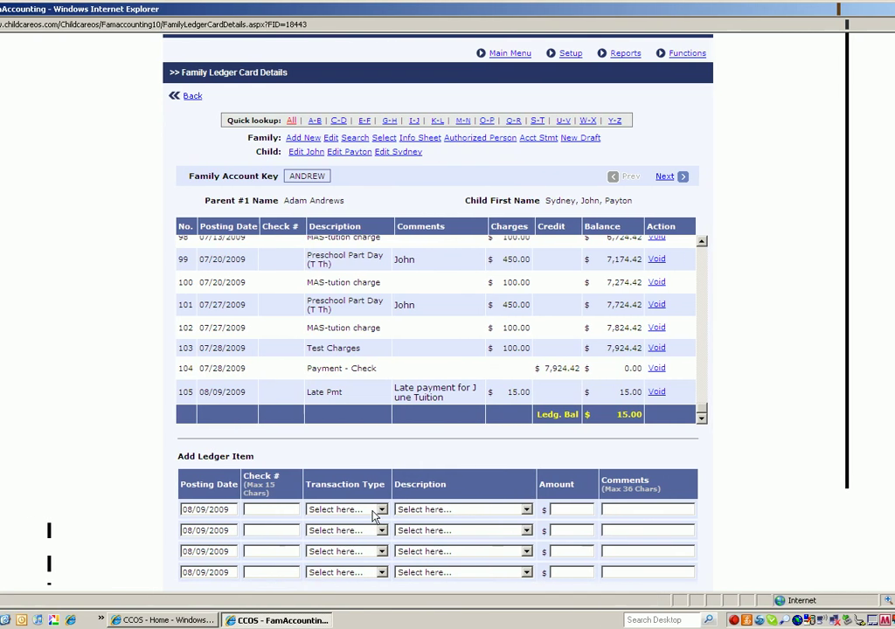
pyautogui.click(382, 509)
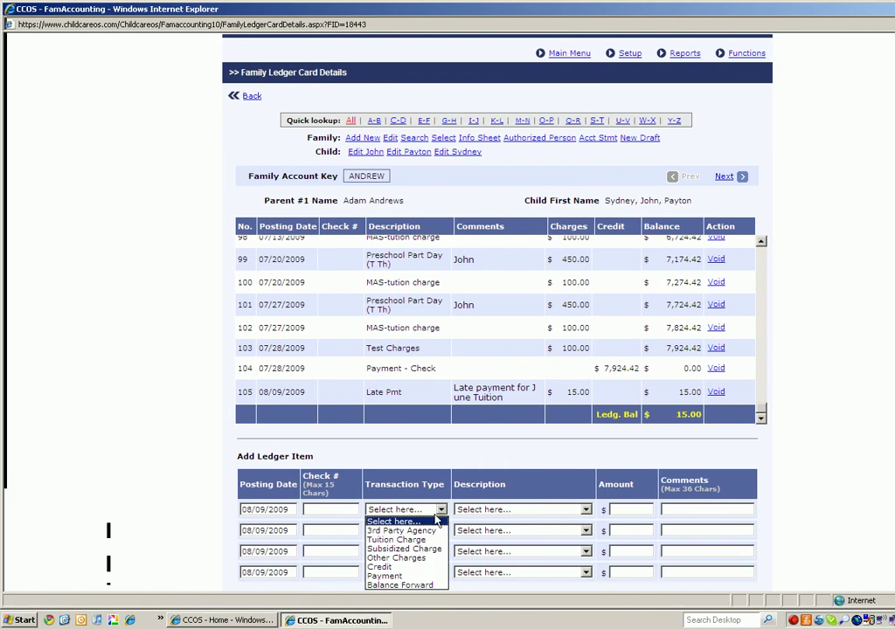
pyautogui.click(407, 578)
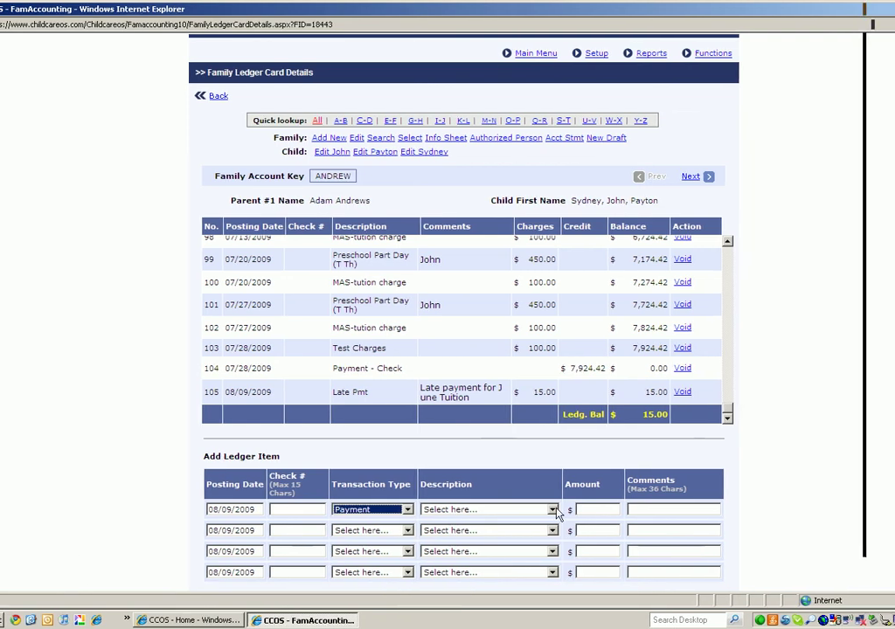
pyautogui.click(553, 509)
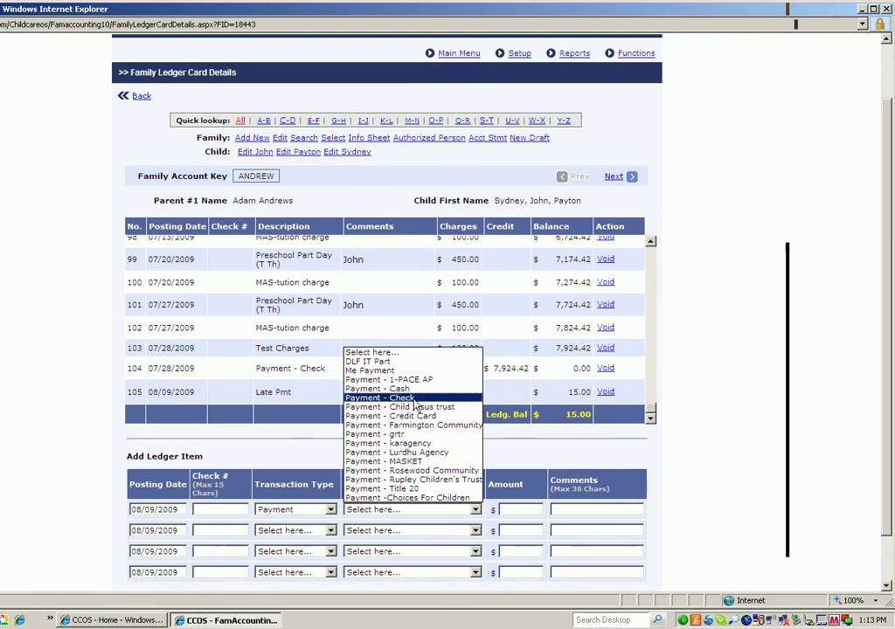
pyautogui.click(418, 399)
pyautogui.press('Tab')
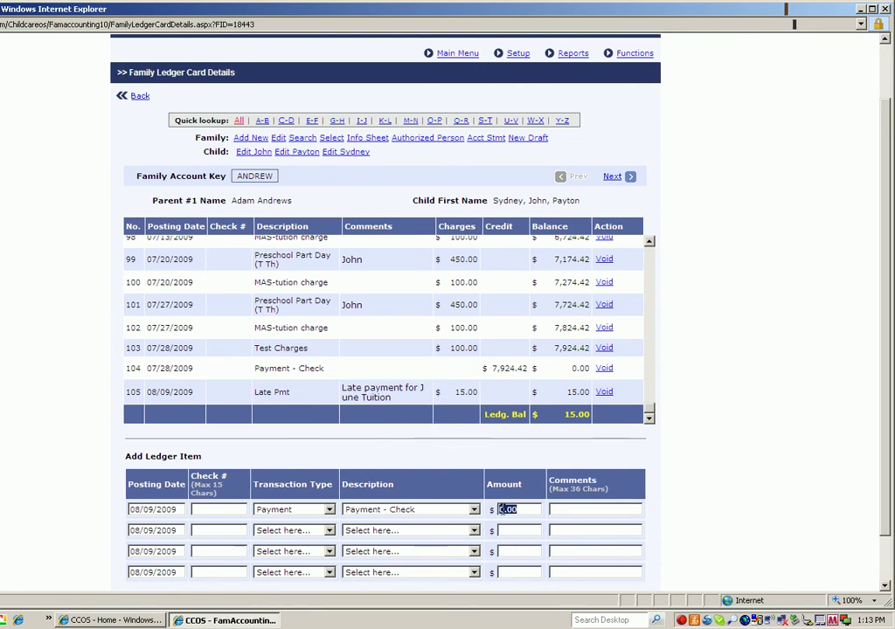
pyautogui.write('25.00')
pyautogui.click(562, 509)
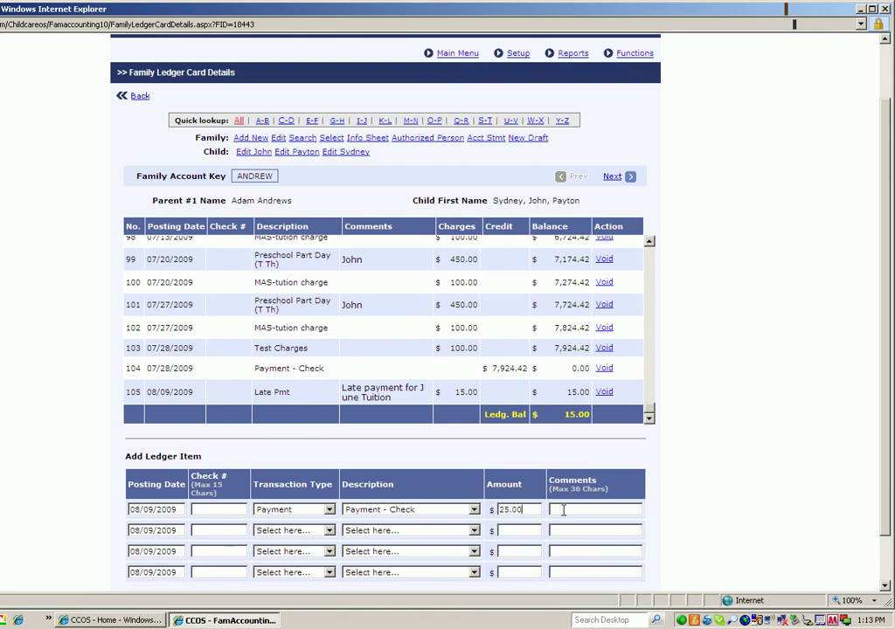
pyautogui.write('Payment Sydney')
pyautogui.scroll(-1, 330, 566)
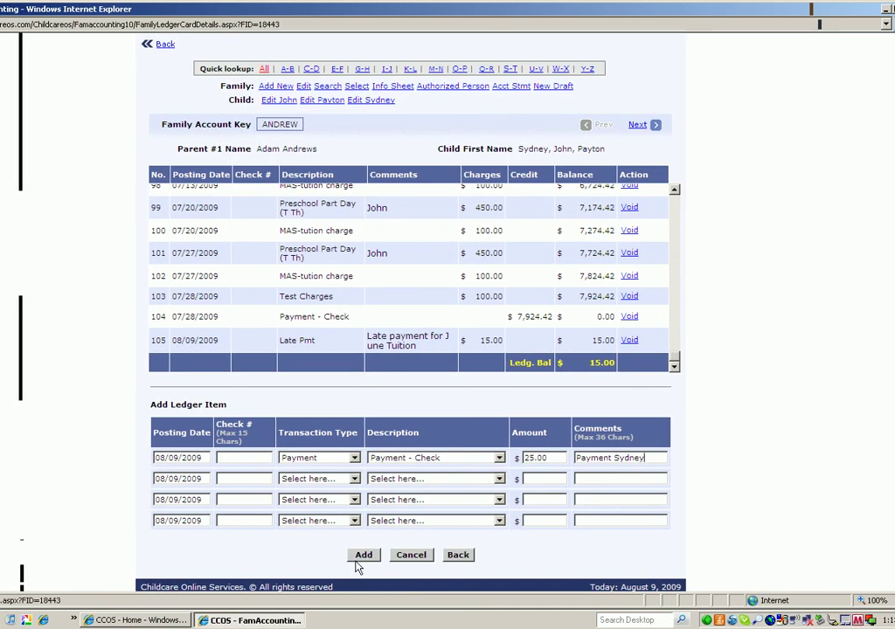
# Add the 25.00 check payment as entry 106 and review the -10.00 ledger balance
pyautogui.click(359, 560)
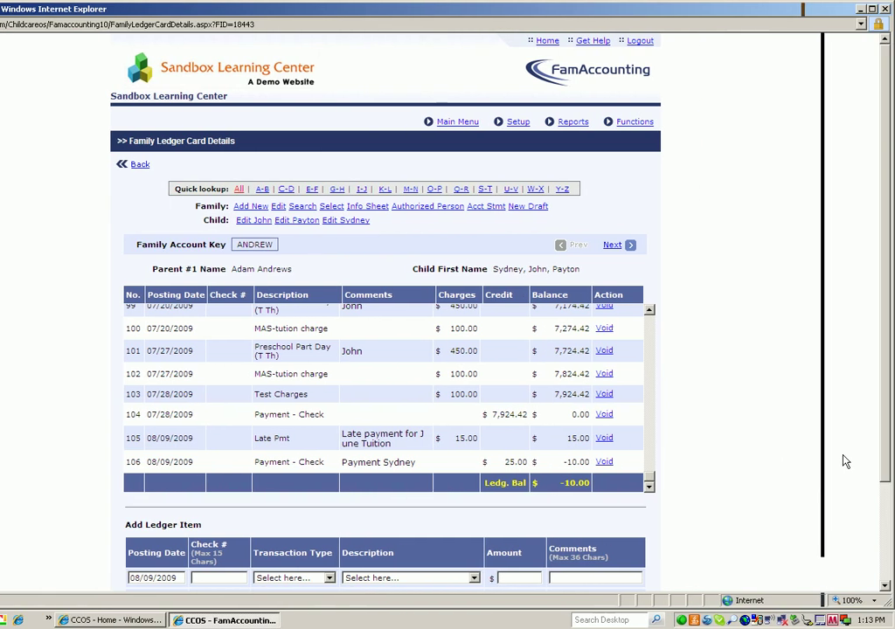
pyautogui.moveTo(885, 450); pyautogui.dragTo(885, 526)
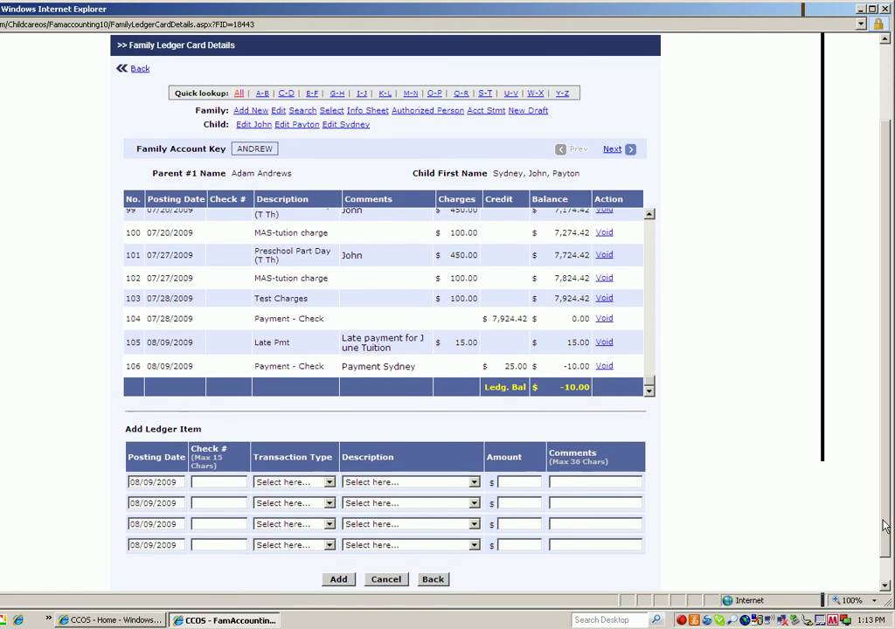